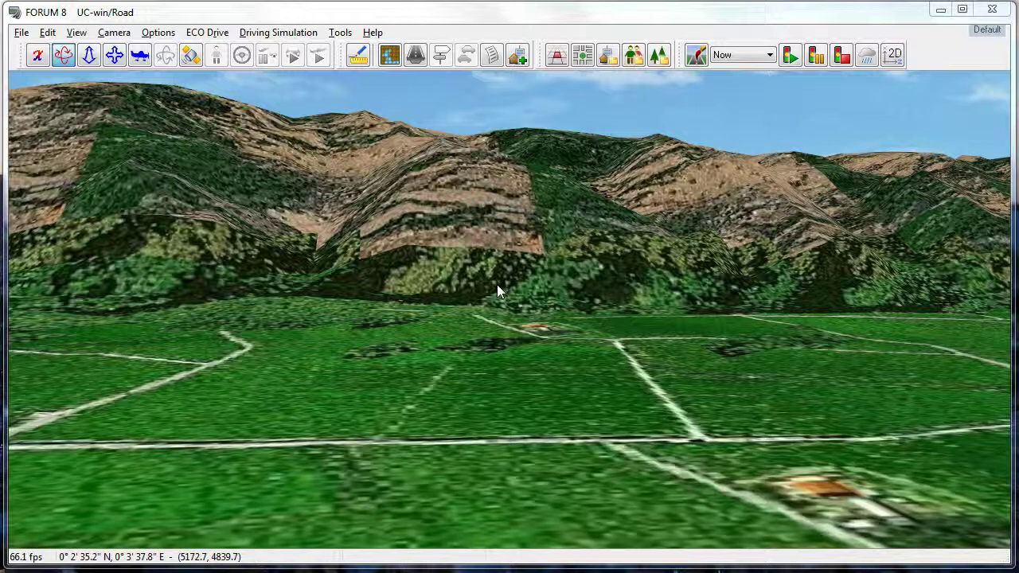
# Fly the camera forward across the valley toward the field roads, then turn slightly right.
pyautogui.press('Up')
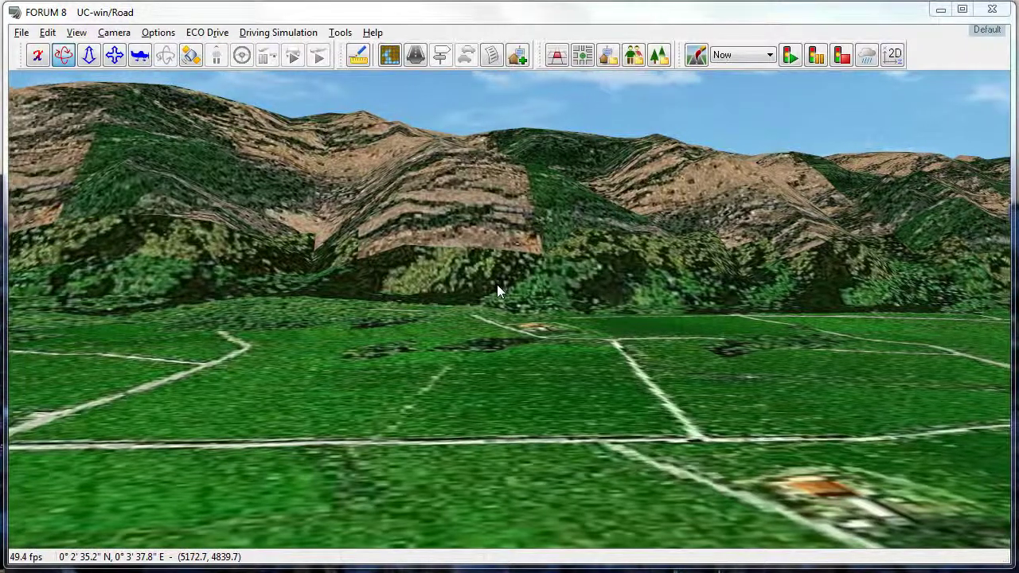
pyautogui.press('Up')
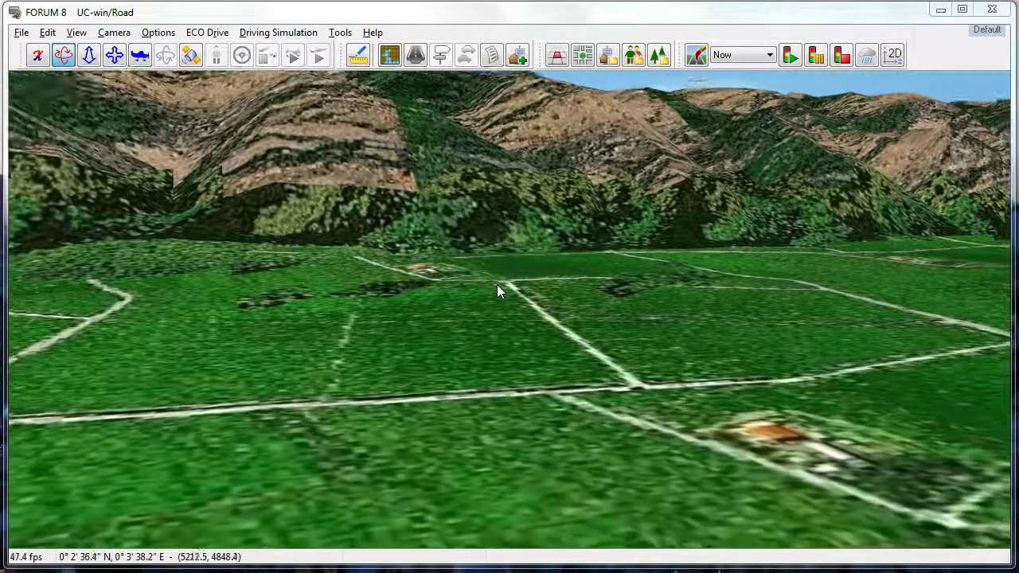
pyautogui.press('Up')
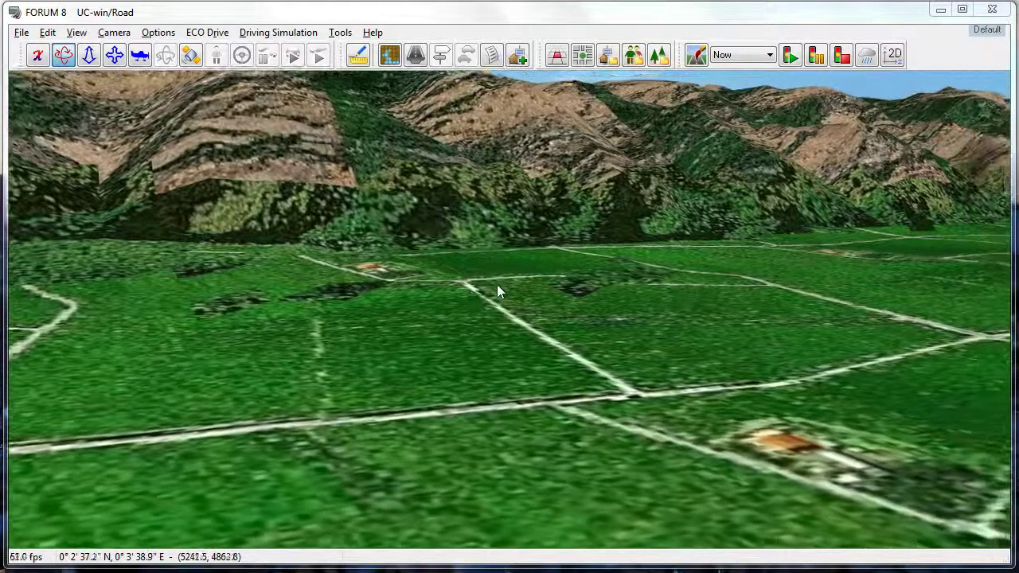
pyautogui.press('Up')
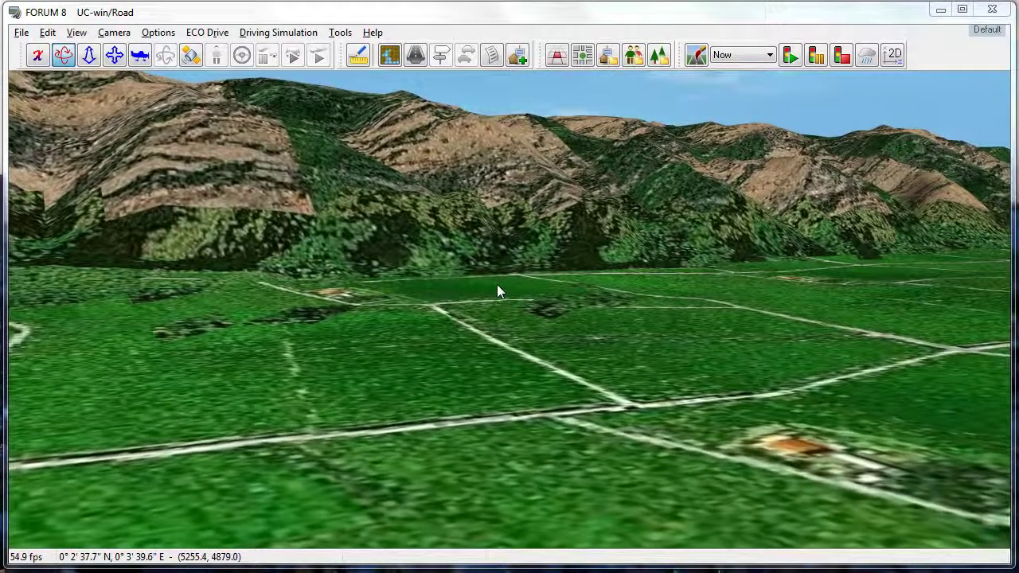
pyautogui.press('Right')
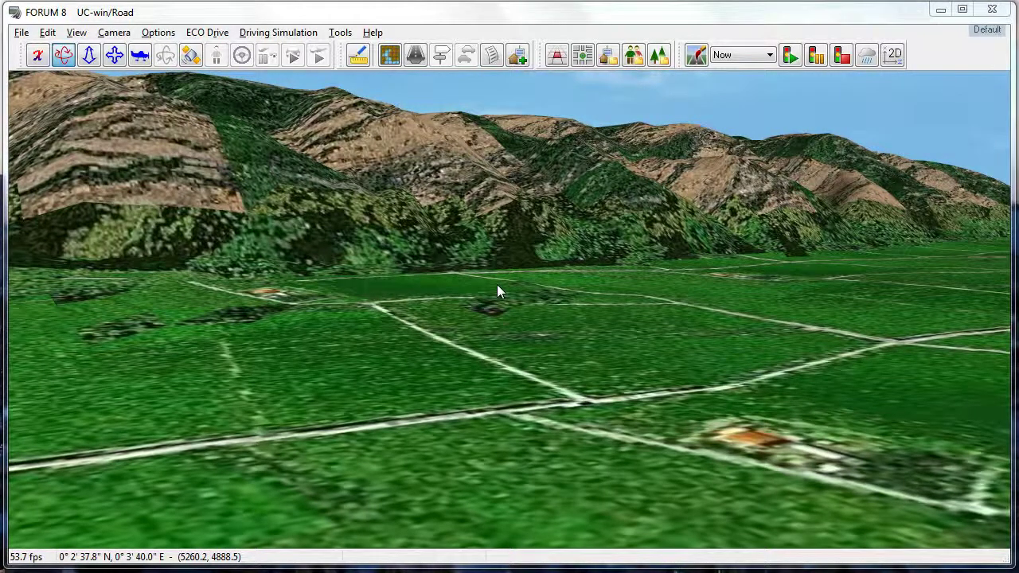
# In the terrain Plan view, move the camera marker onto the flat lowland and zoom around it.
pyautogui.click(389, 55)
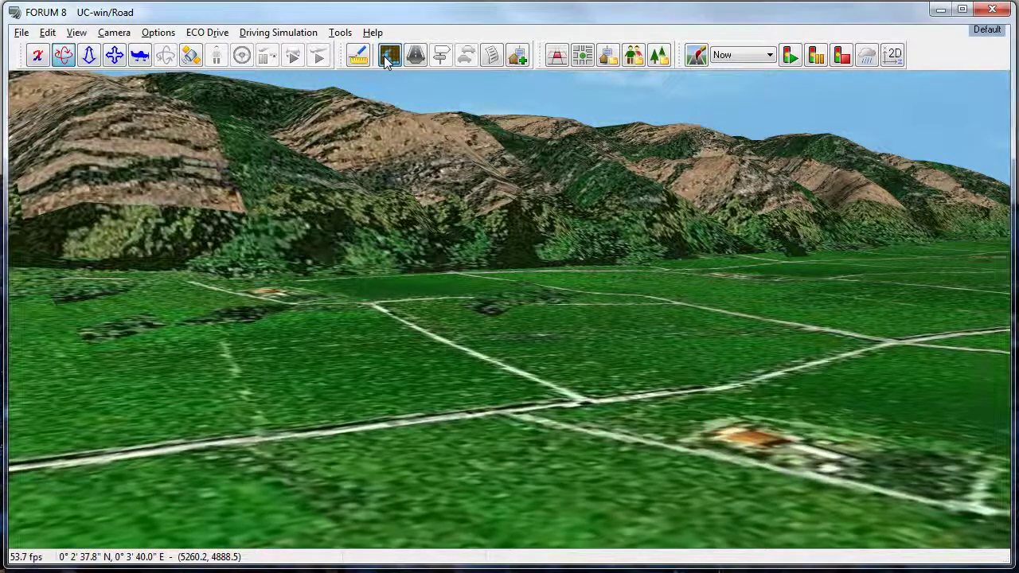
pyautogui.moveTo(384, 56); pyautogui.dragTo(383, 60)
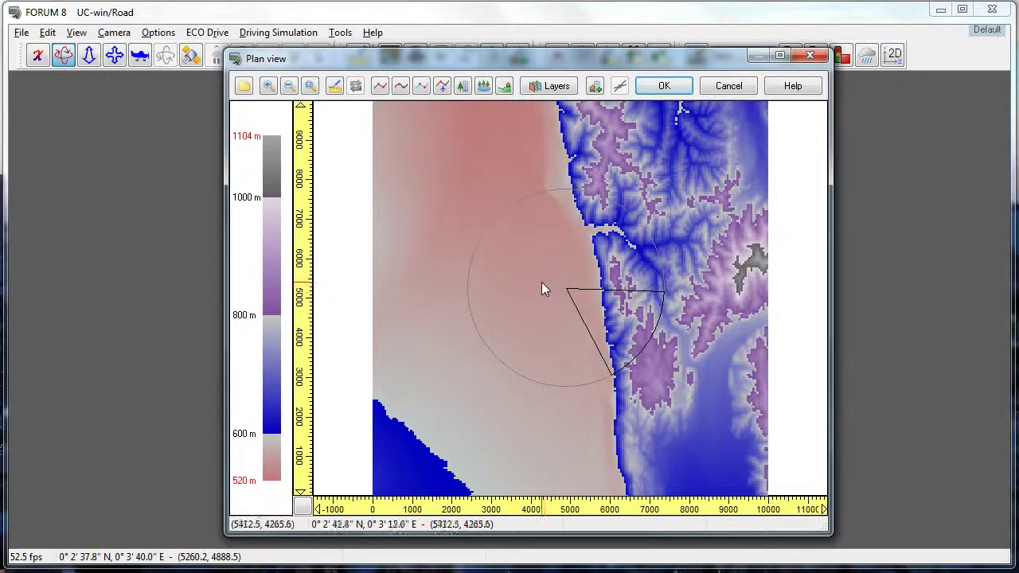
pyautogui.moveTo(542, 284)
pyautogui.mouseDown()
pyautogui.moveTo(483, 319)
pyautogui.moveTo(478, 257)
pyautogui.moveTo(455, 311)
pyautogui.moveTo(493, 273)
pyautogui.moveTo(470, 253)
pyautogui.moveTo(536, 300)
pyautogui.mouseUp()
pyautogui.click(269, 86)
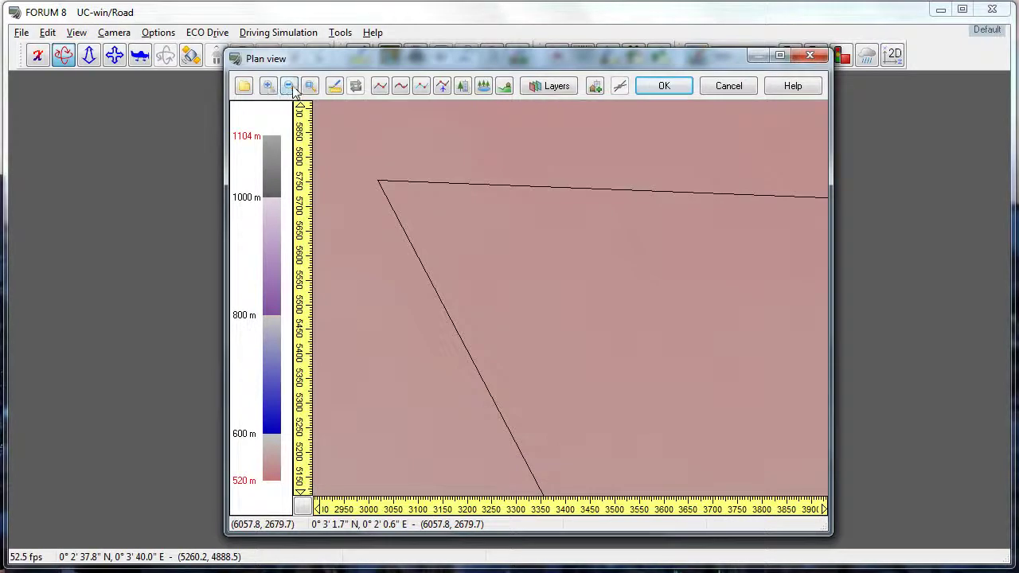
pyautogui.click(289, 86)
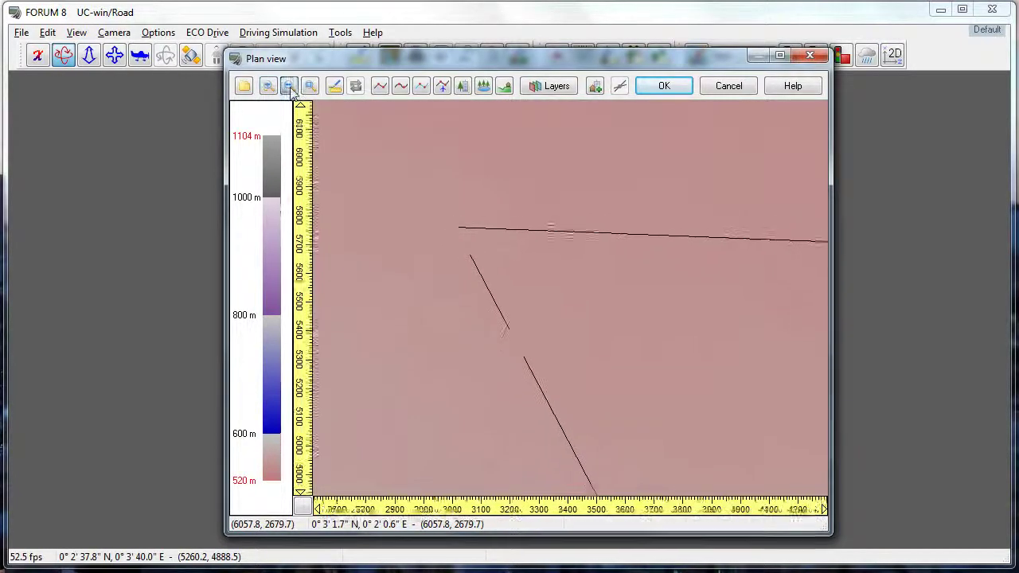
# Draw Road 1 through five points from the plan's top to lower left, then build it.
pyautogui.click(381, 86)
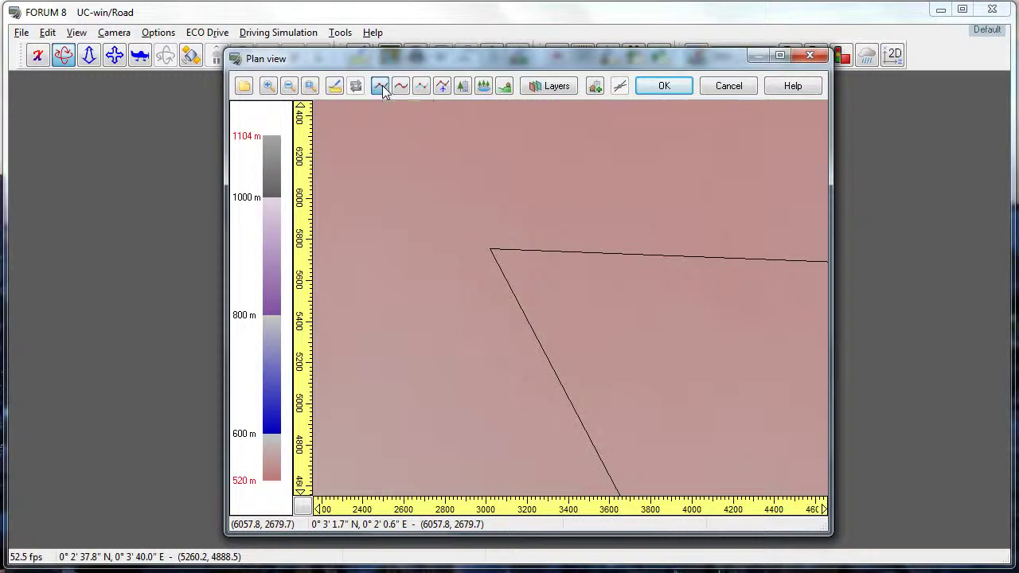
pyautogui.click(582, 121)
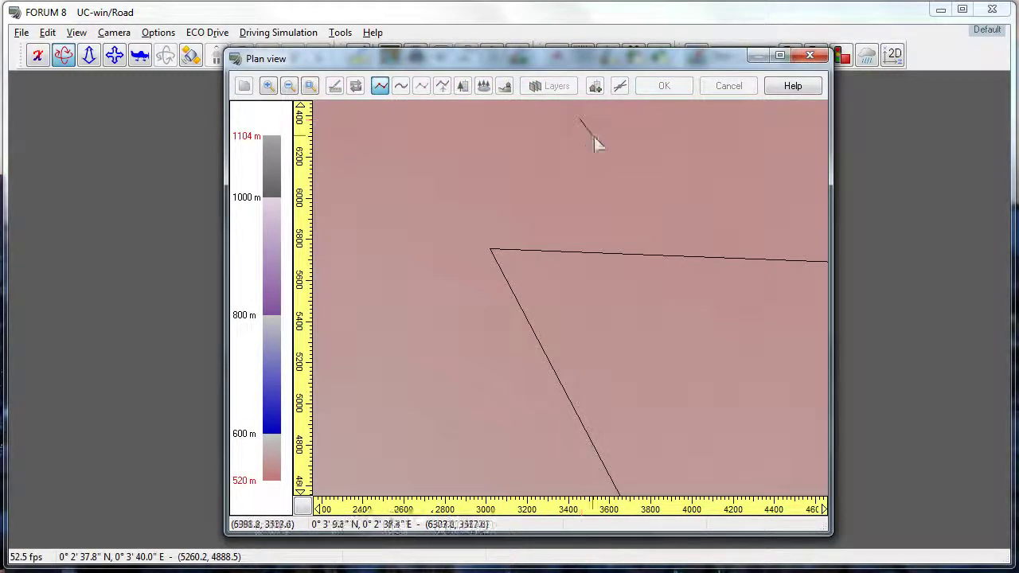
pyautogui.click(640, 204)
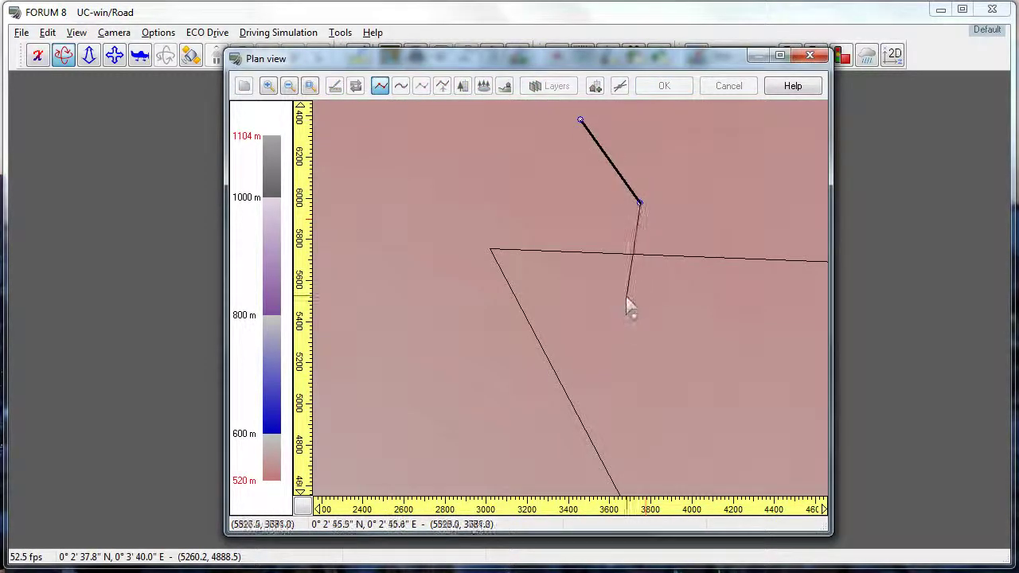
pyautogui.click(623, 316)
pyautogui.click(510, 395)
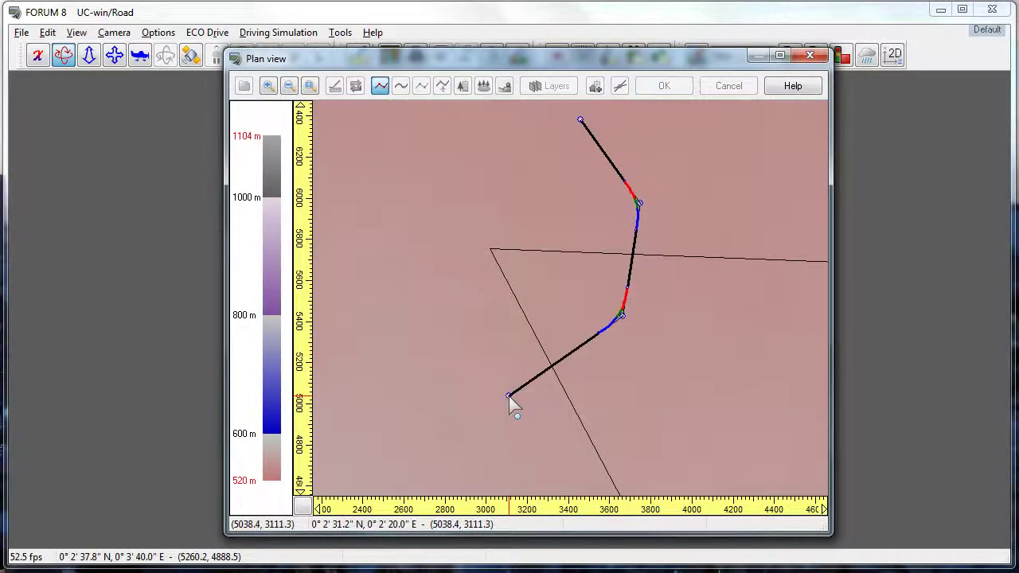
pyautogui.click(374, 444)
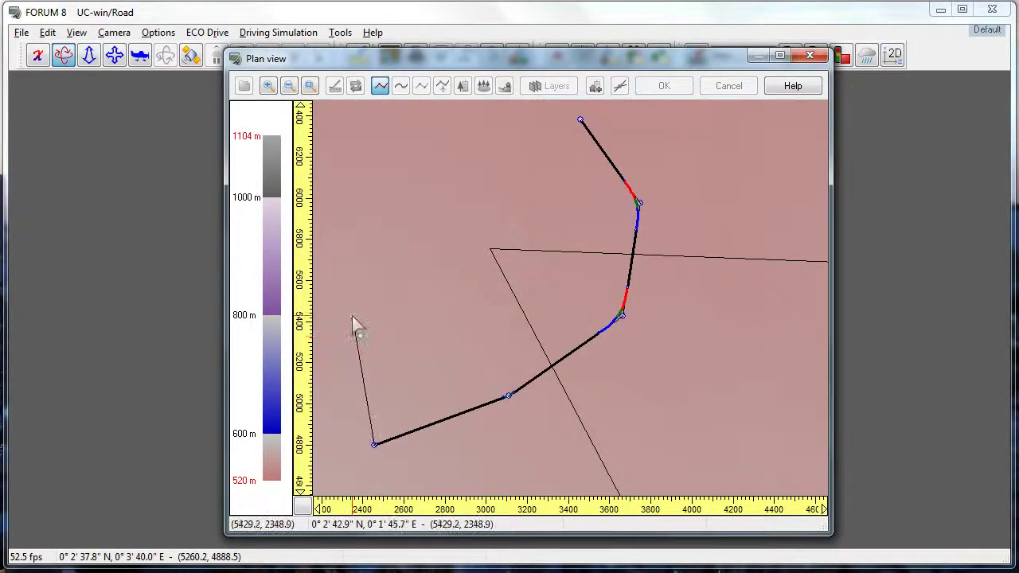
pyautogui.rightClick(354, 319)
pyautogui.click(413, 328)
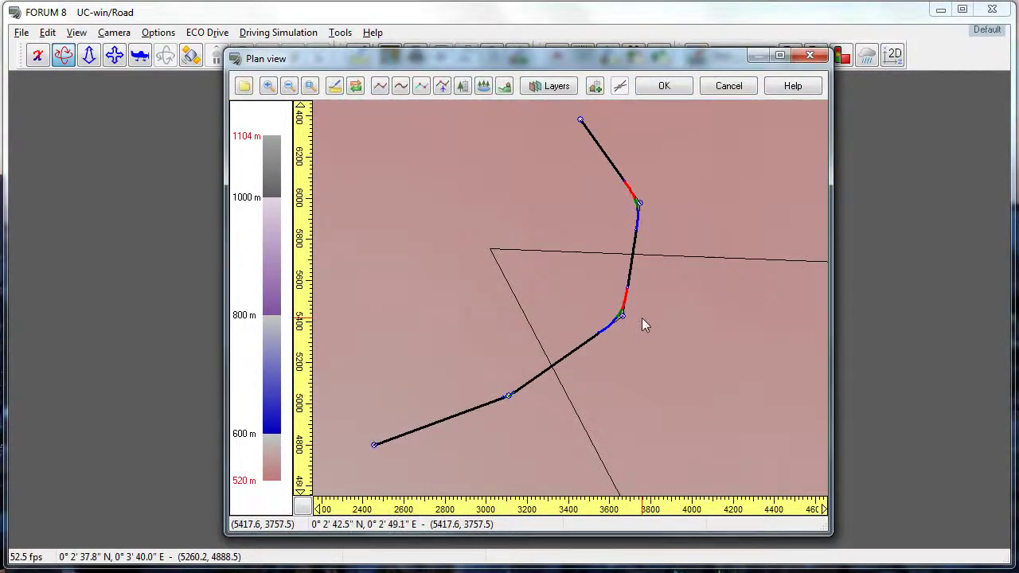
pyautogui.click(358, 89)
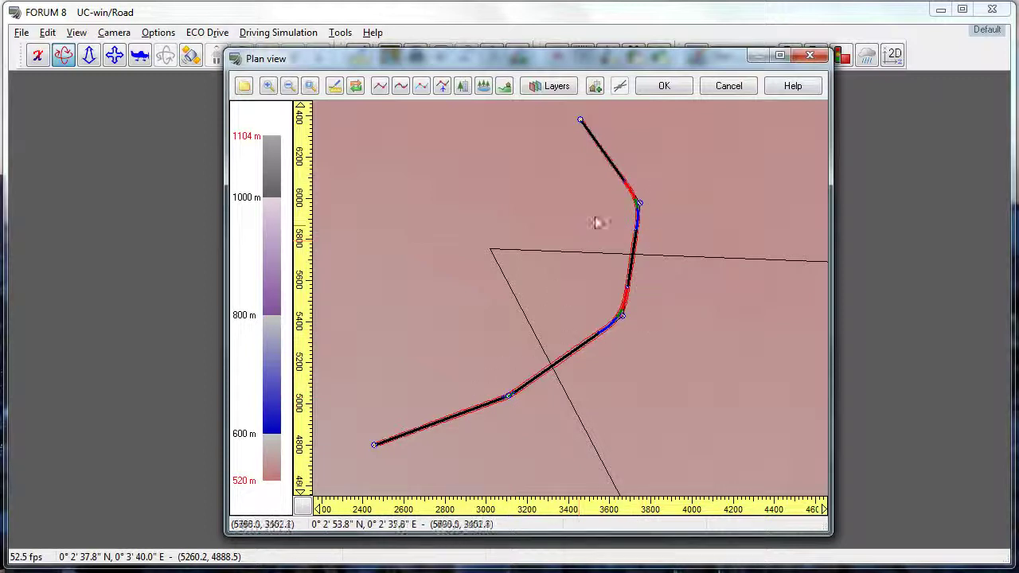
pyautogui.click(379, 88)
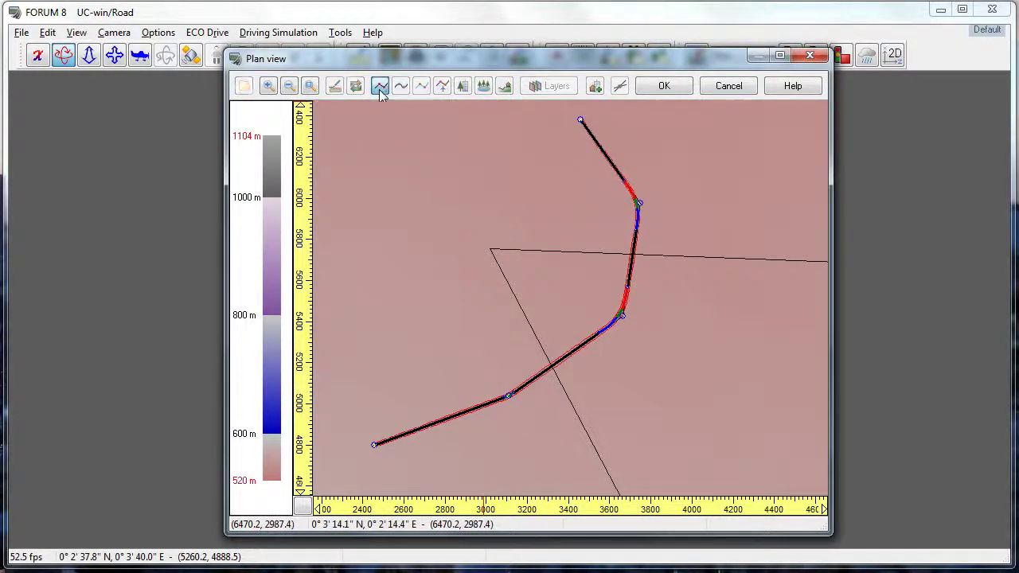
# Draw a three-point second road crossing Road 1, build both roads, and zoom onto the crossing.
pyautogui.click(500, 167)
pyautogui.click(554, 338)
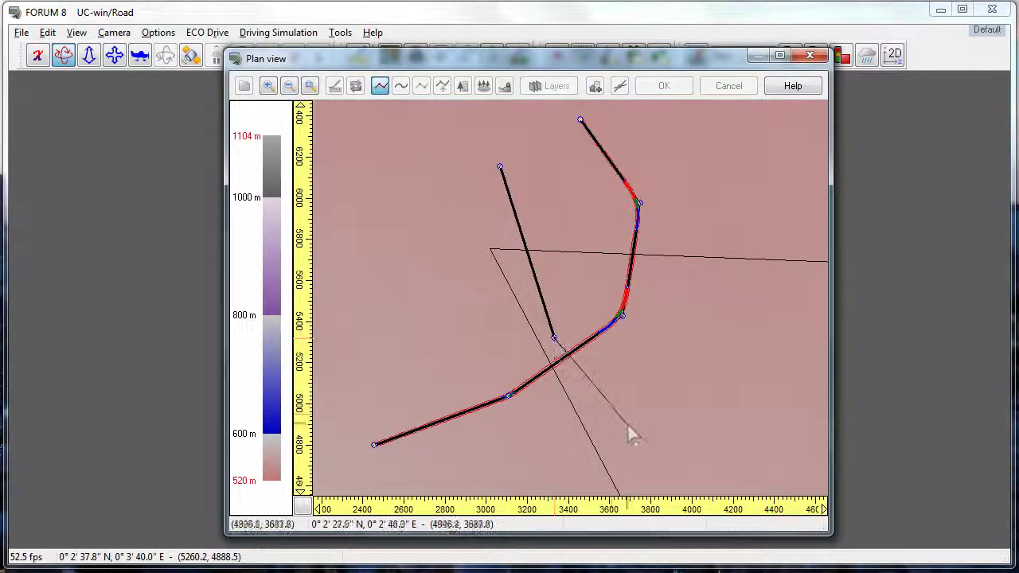
pyautogui.click(665, 448)
pyautogui.rightClick(742, 467)
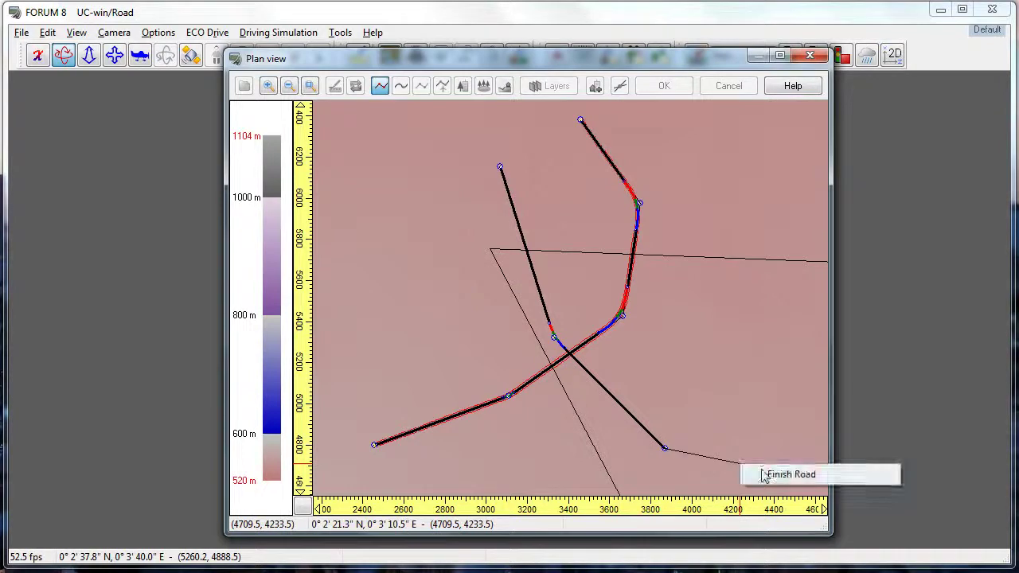
pyautogui.click(771, 476)
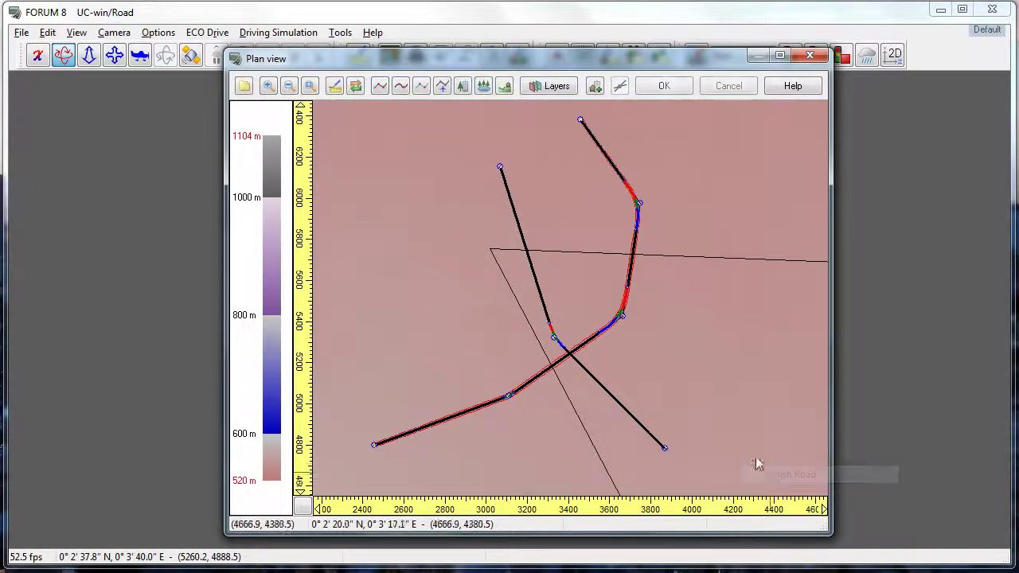
pyautogui.click(363, 90)
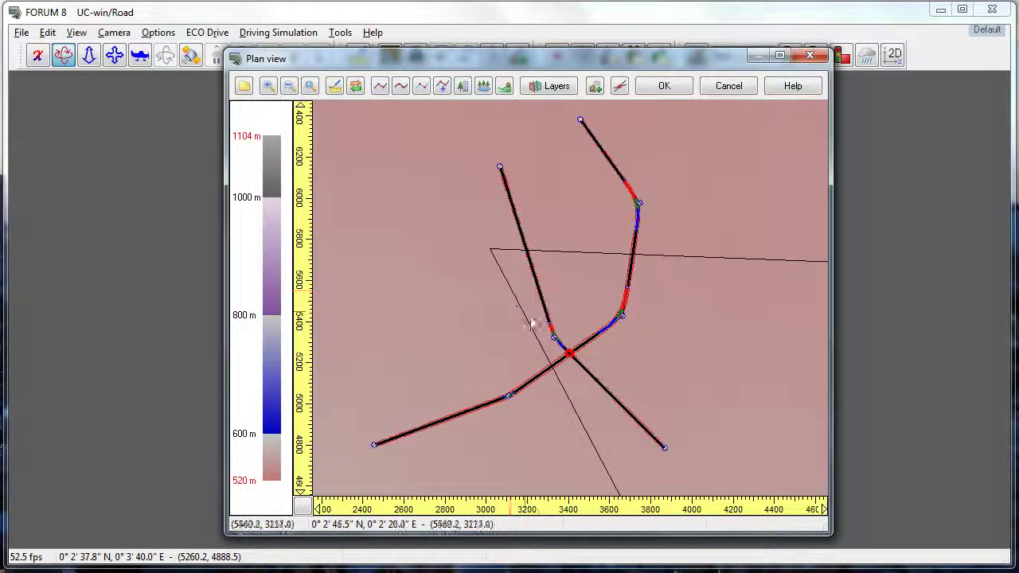
pyautogui.moveTo(562, 363); pyautogui.dragTo(612, 391)
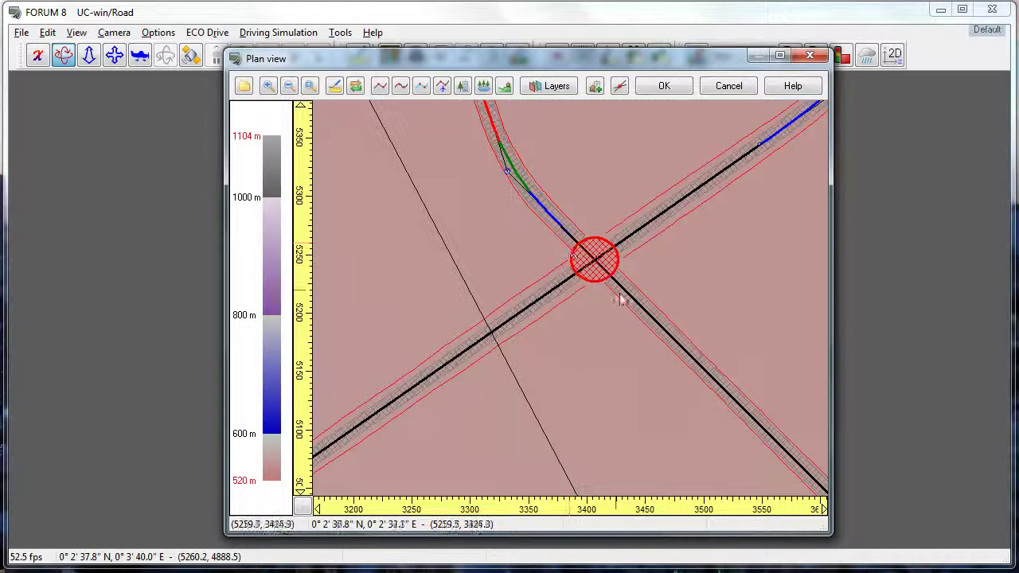
# In Road 1's vertical profile, lower the starting height and add a lowered turning point.
pyautogui.rightClick(548, 302)
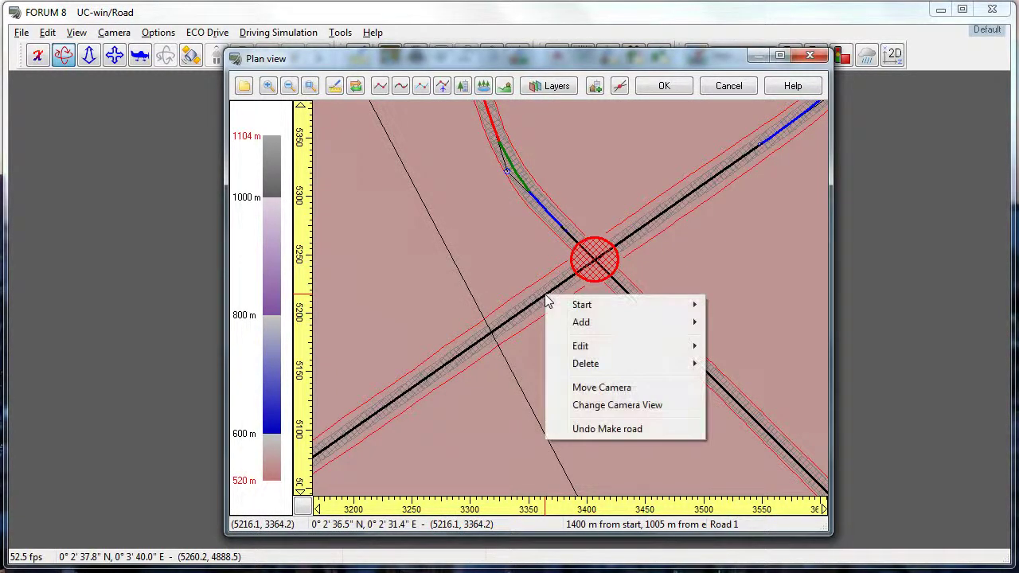
pyautogui.moveTo(606, 346)
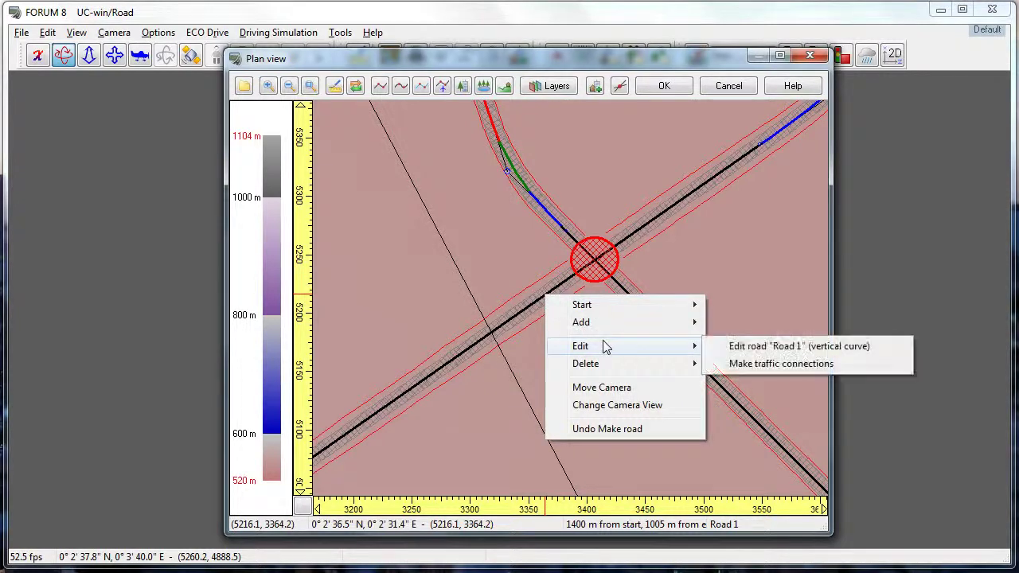
pyautogui.click(743, 348)
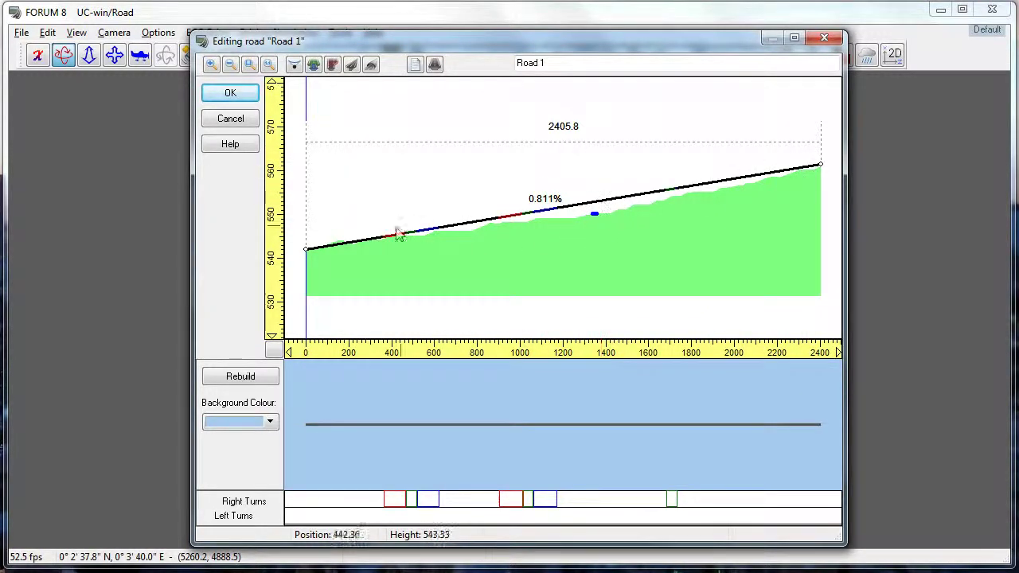
pyautogui.moveTo(309, 254)
pyautogui.mouseDown()
pyautogui.moveTo(309, 277)
pyautogui.moveTo(313, 244)
pyautogui.mouseUp()
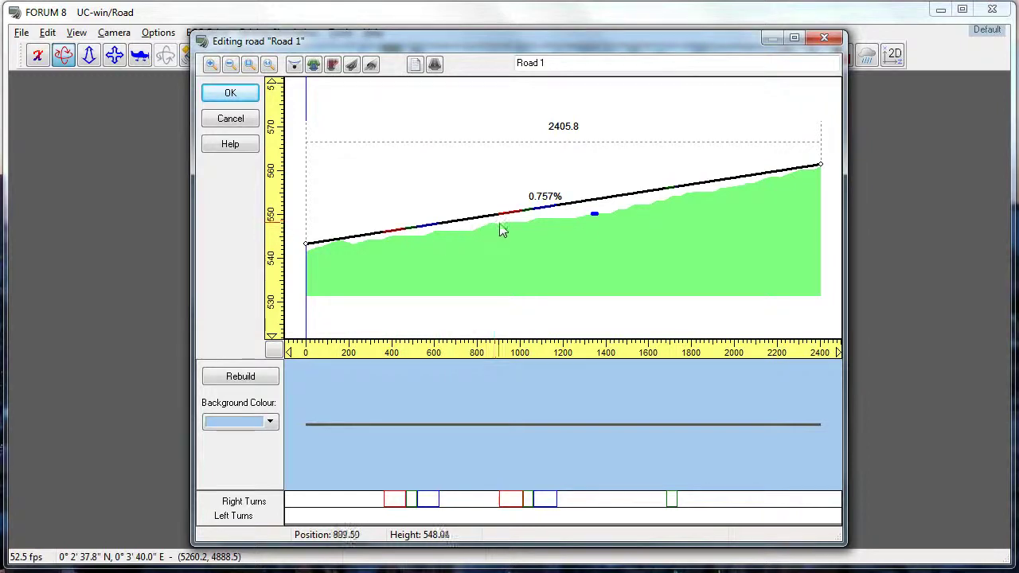
pyautogui.rightClick(601, 204)
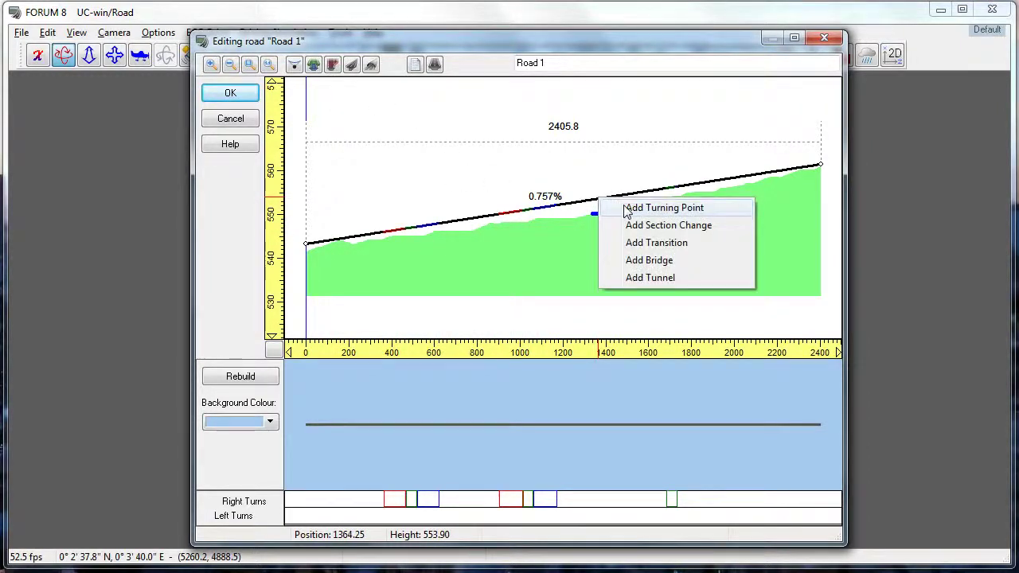
pyautogui.click(631, 208)
pyautogui.moveTo(601, 212); pyautogui.dragTo(560, 226)
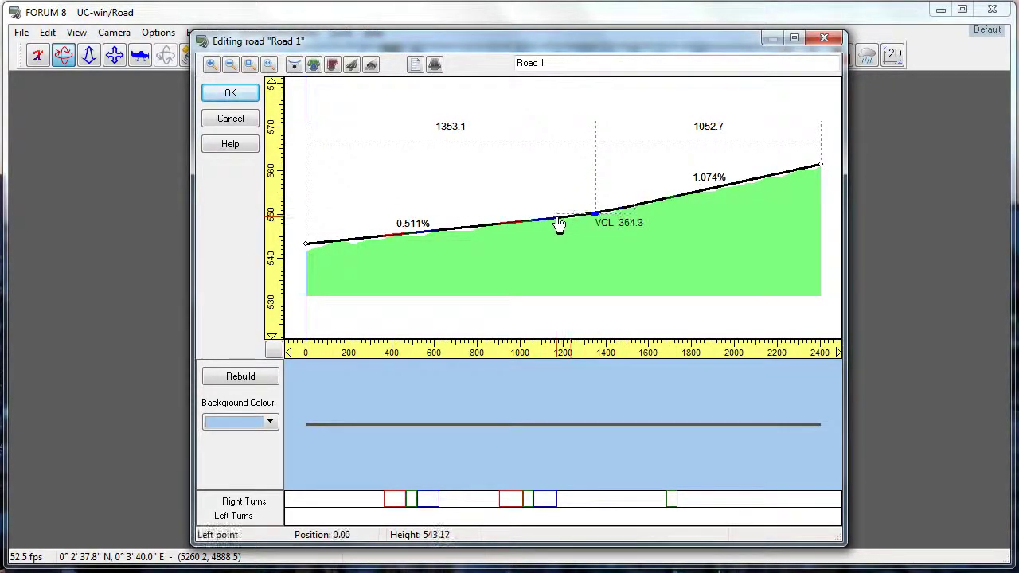
# Add a turning point near 740 m with a longer VCL, lower the 1353 m point, and apply.
pyautogui.click(294, 66)
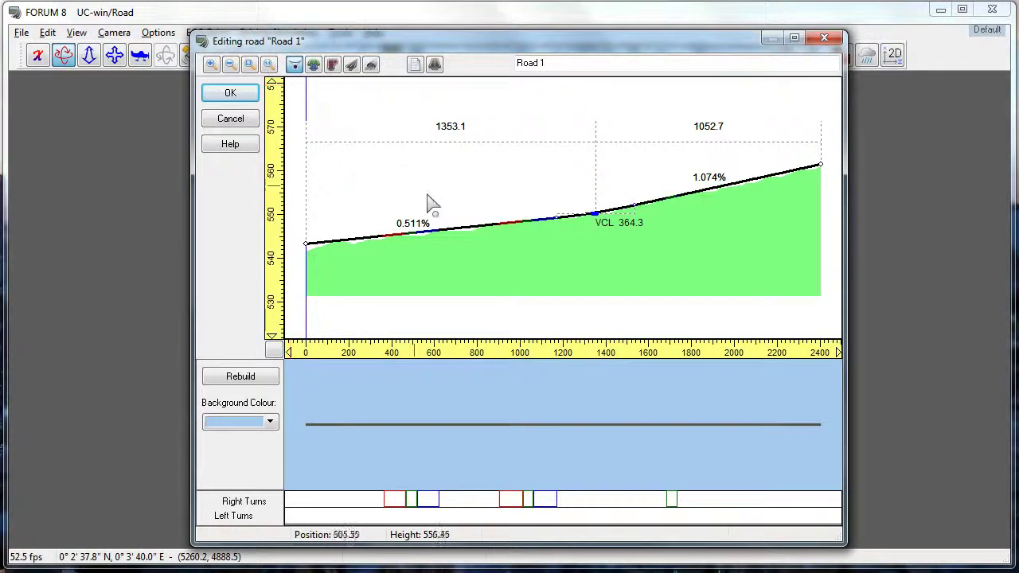
pyautogui.click(470, 238)
pyautogui.moveTo(460, 234); pyautogui.dragTo(509, 234)
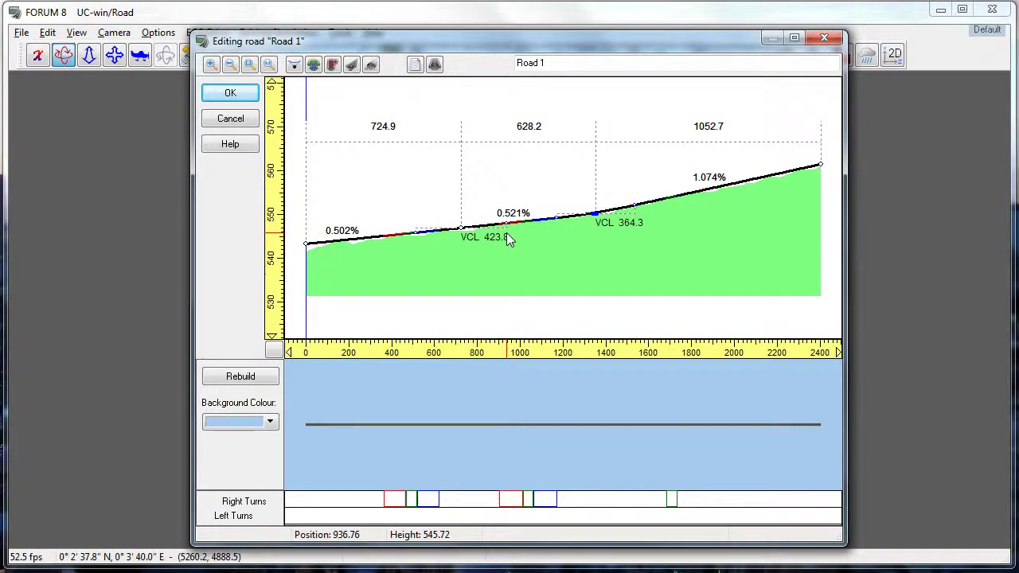
pyautogui.moveTo(561, 197); pyautogui.dragTo(631, 236)
pyautogui.moveTo(563, 215); pyautogui.dragTo(561, 228)
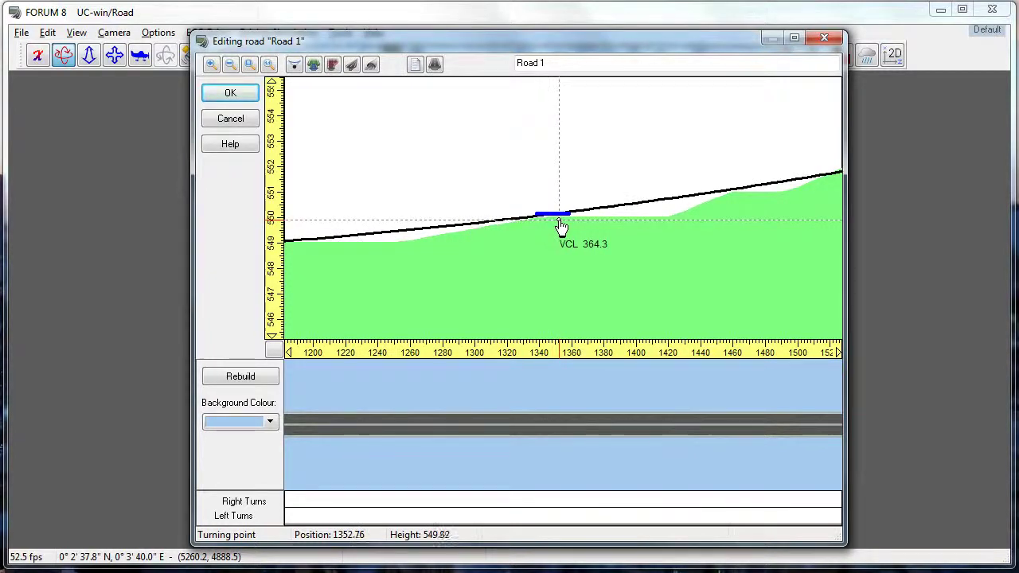
pyautogui.click(229, 95)
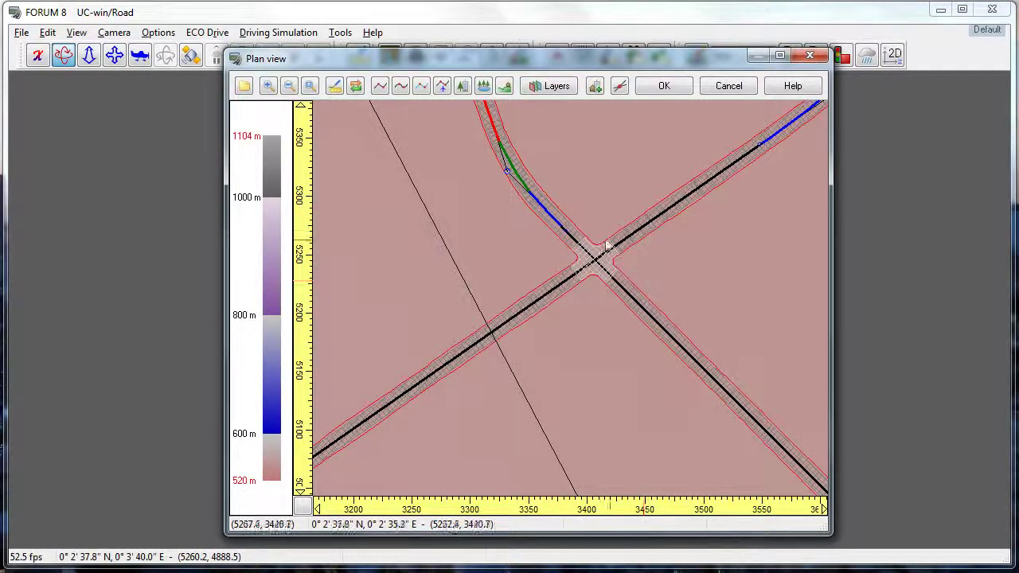
# Place the 3D viewpoint beside the intersection and confirm to return to the 3D scene.
pyautogui.click(514, 254)
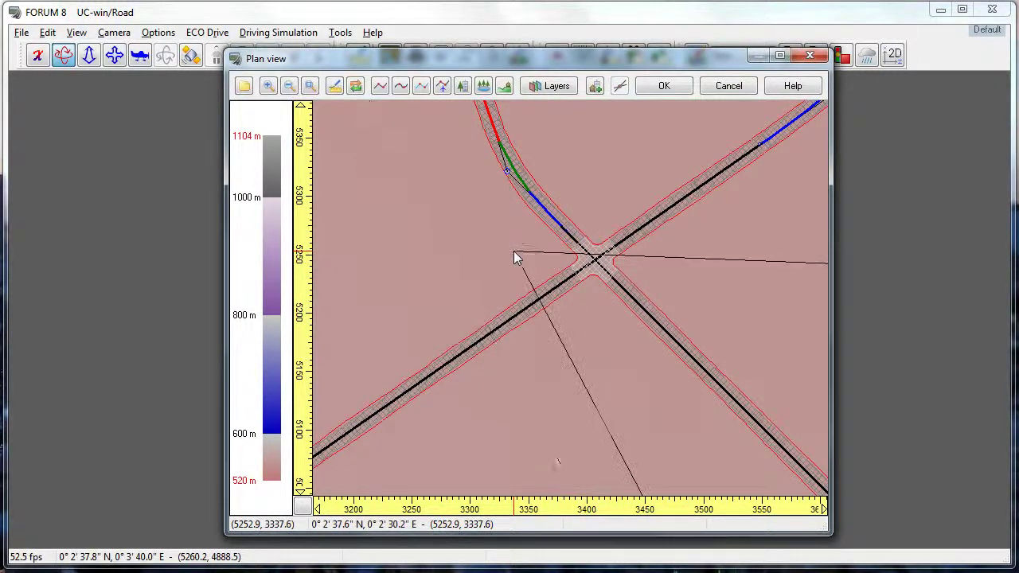
pyautogui.click(517, 237)
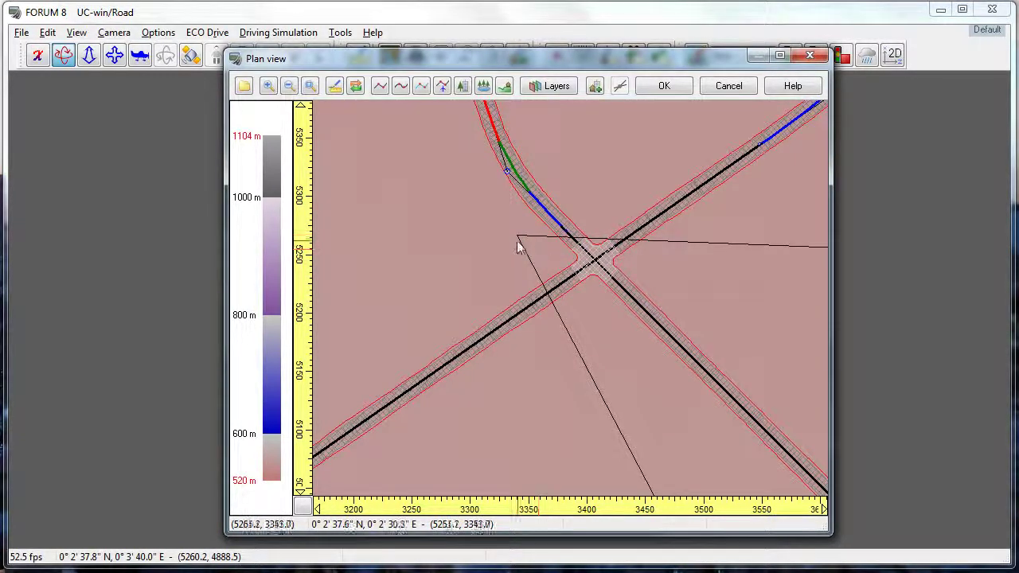
pyautogui.click(675, 86)
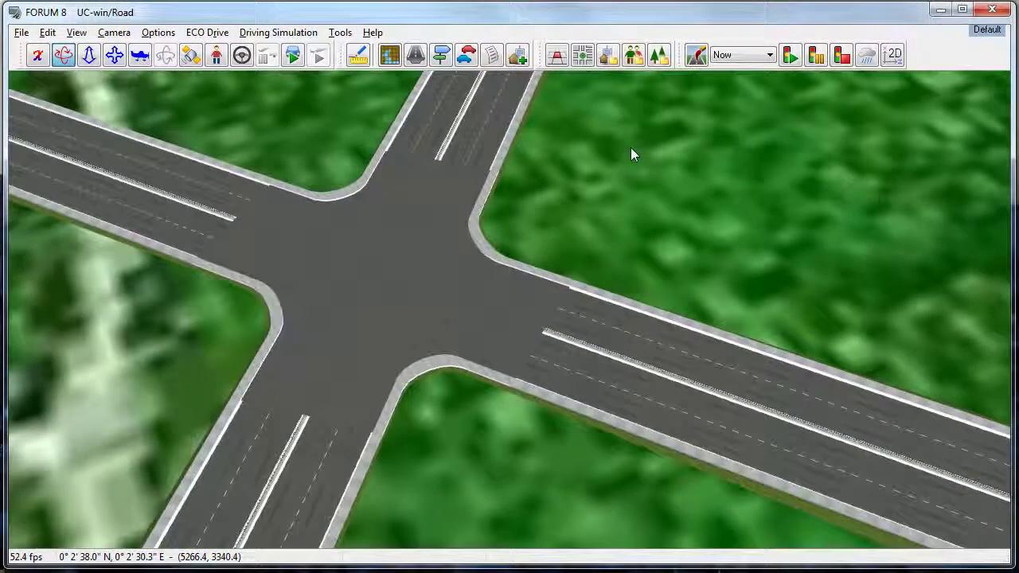
# Fly the camera low along one road toward the four-way intersection.
pyautogui.press('Left')
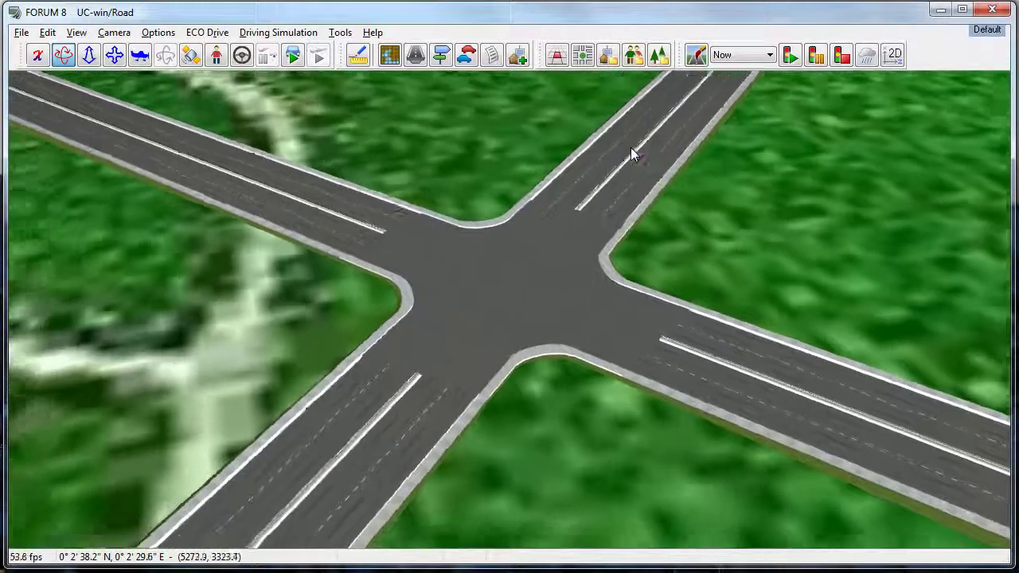
pyautogui.press('Left')
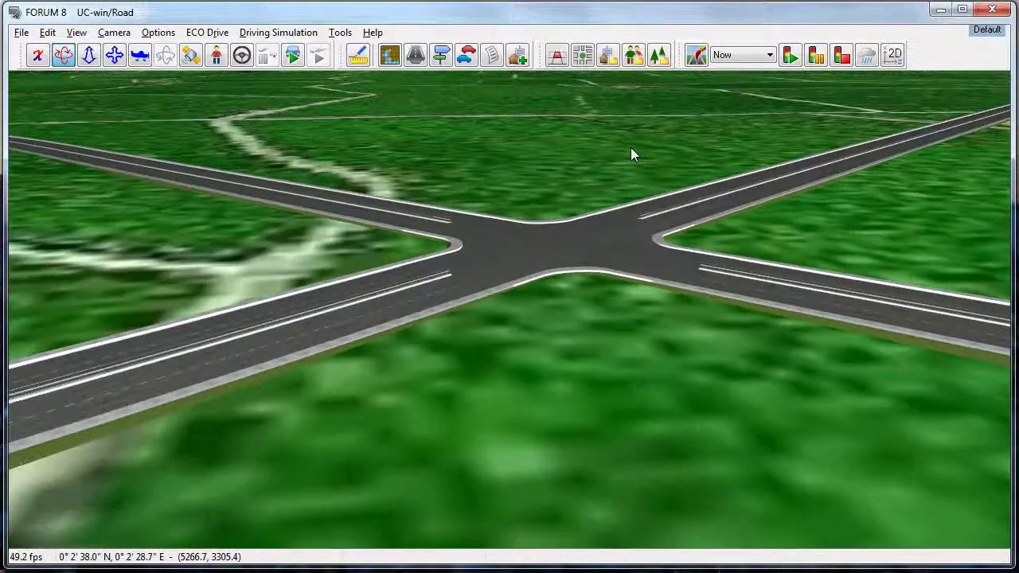
pyautogui.press('Left')
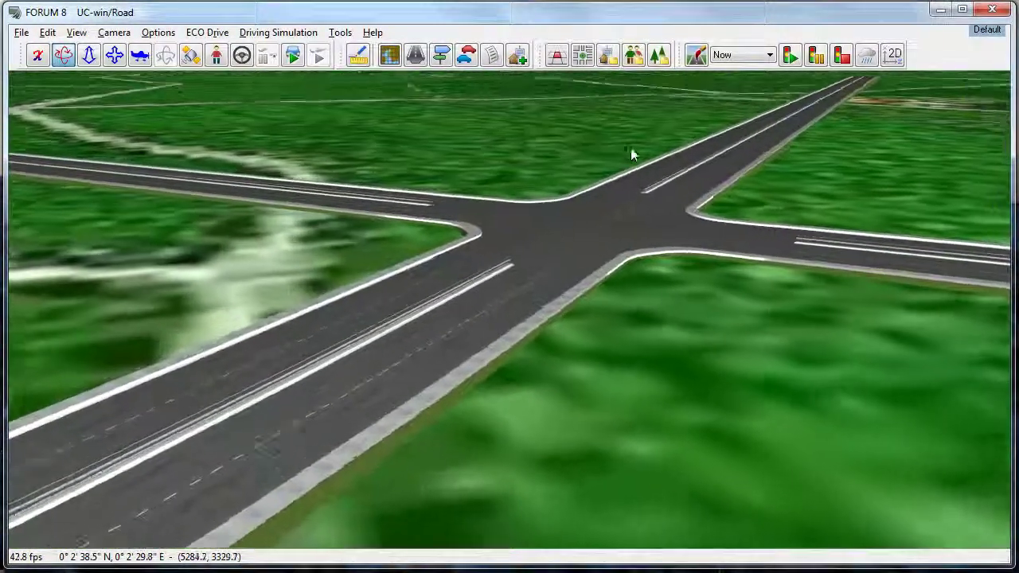
pyautogui.press('Left')
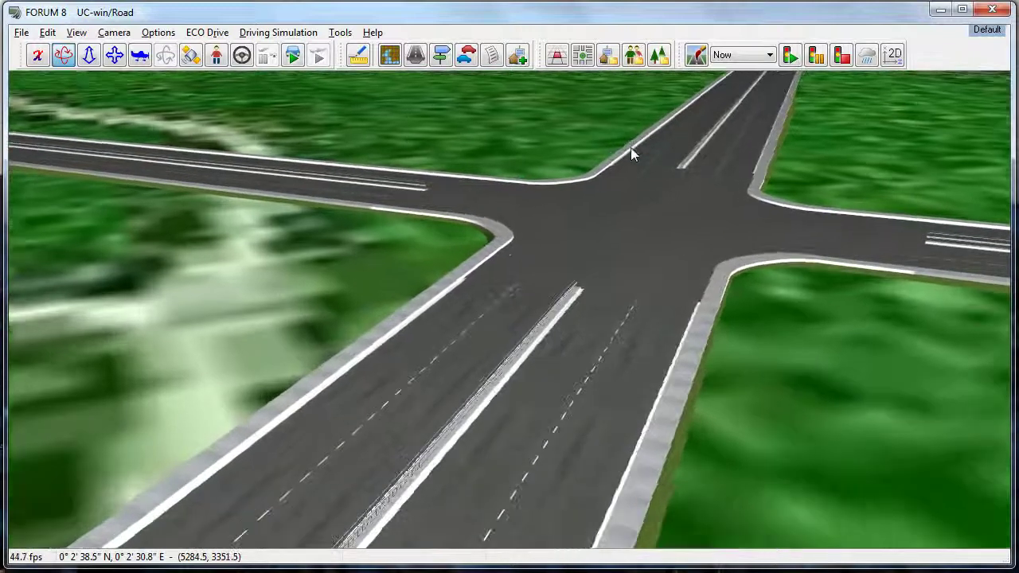
pyautogui.click(467, 61)
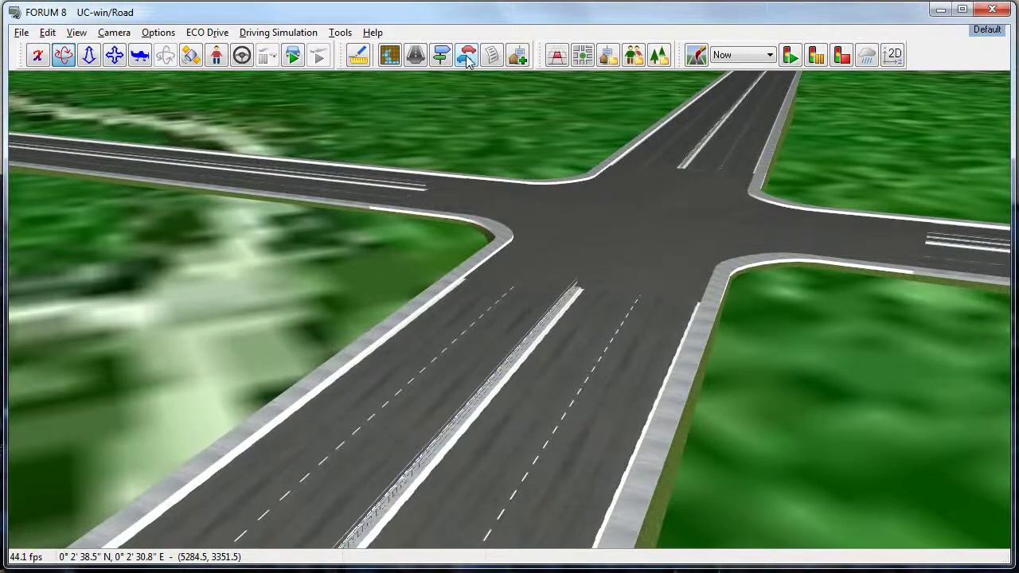
# Enable the Road 1 start/finish and Road 2 start/finish traffic generators.
pyautogui.moveTo(511, 176); pyautogui.dragTo(836, 288)
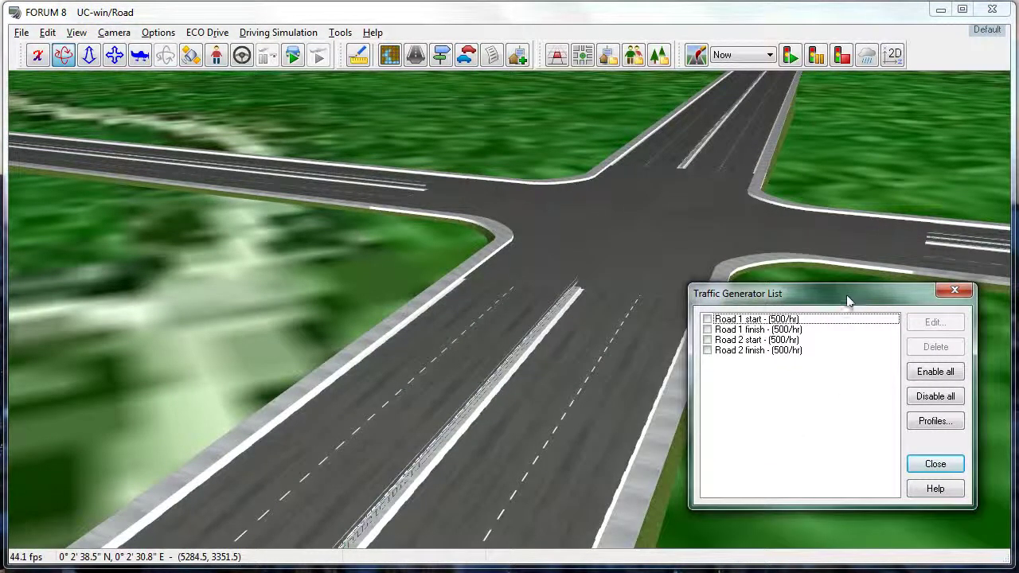
pyautogui.click(707, 320)
pyautogui.click(708, 330)
pyautogui.click(708, 340)
pyautogui.click(708, 350)
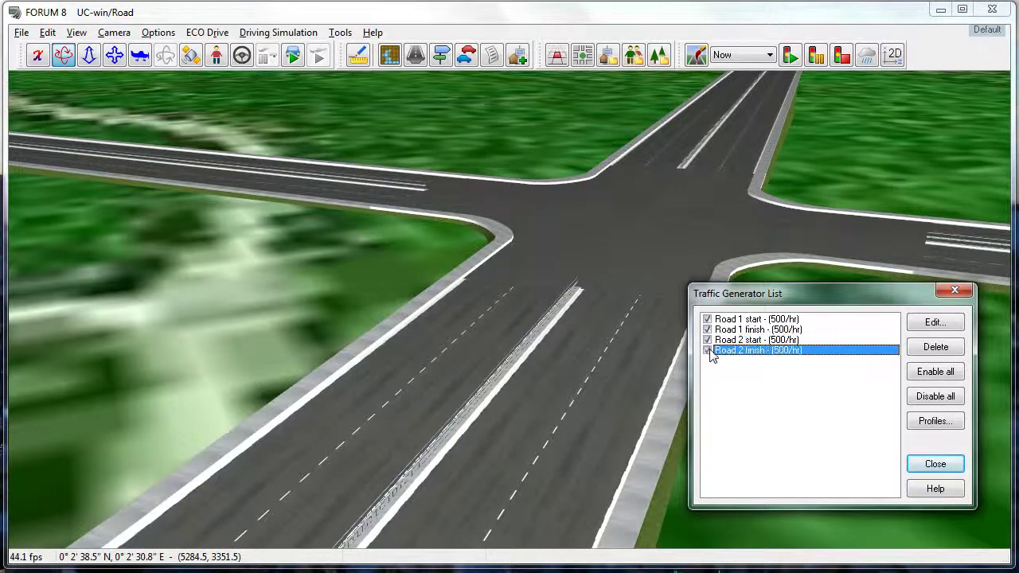
# Set the Road 2 finish generator's rate to 2000 vehicles per hour.
pyautogui.doubleClick(786, 352)
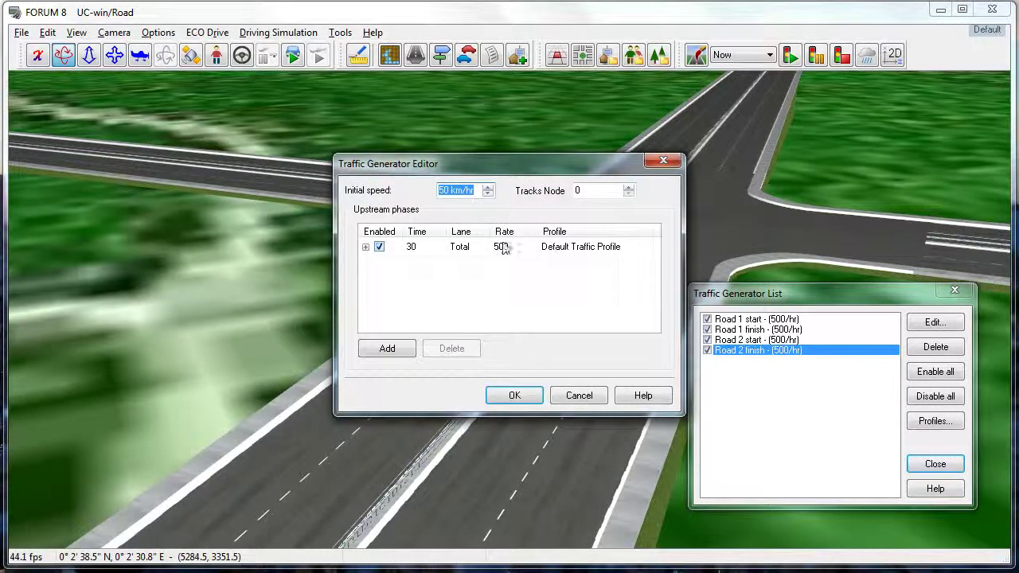
pyautogui.click(505, 249)
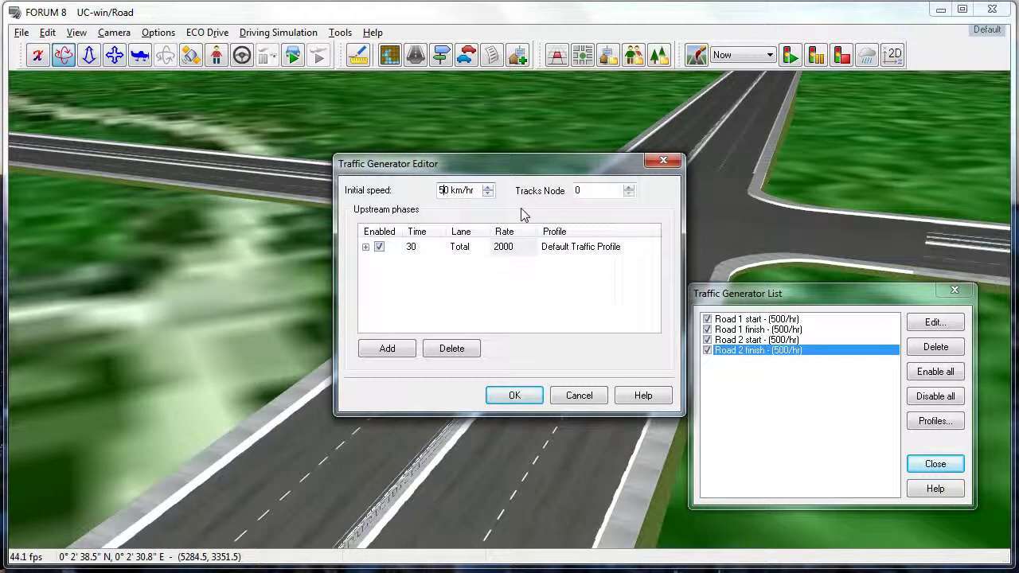
pyautogui.click(515, 397)
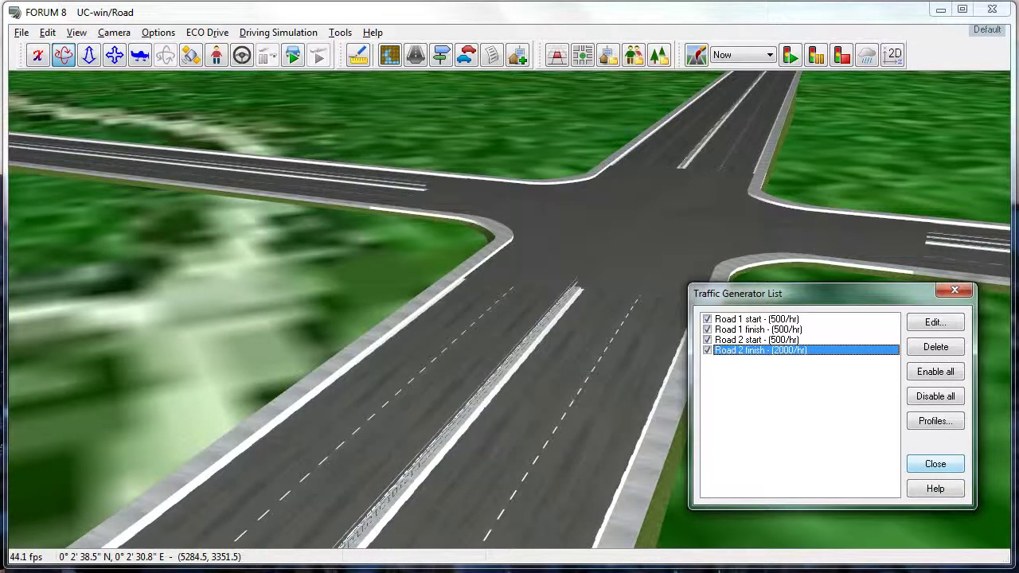
# Close the generator list and pre-run the traffic simulation via Options > Traffic Movement.
pyautogui.click(936, 466)
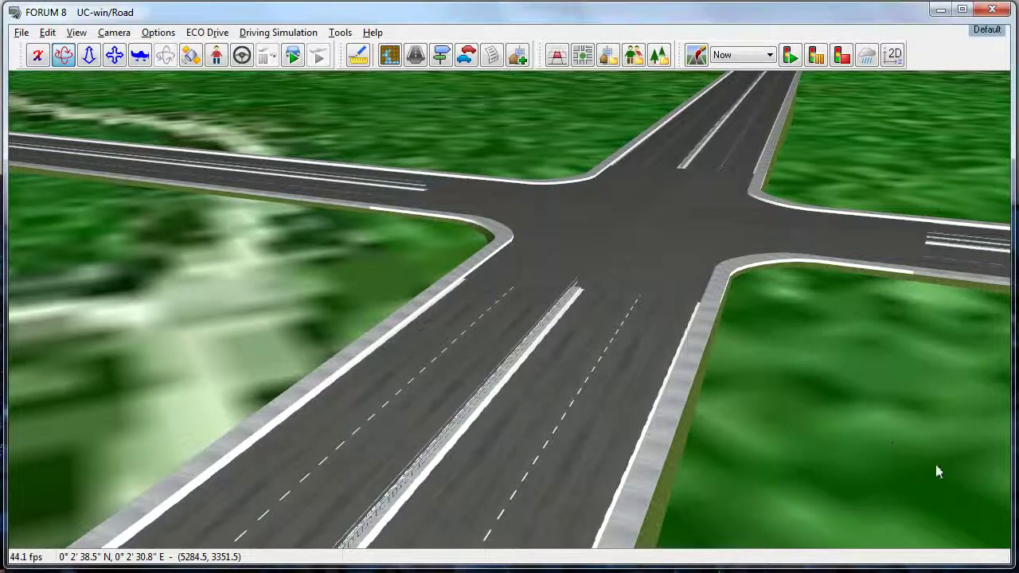
pyautogui.click(278, 34)
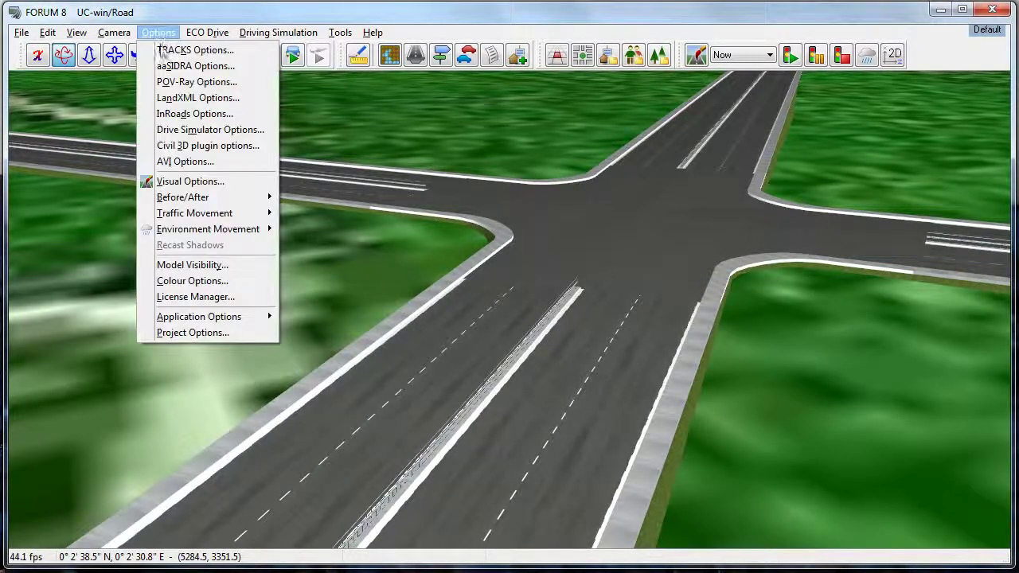
pyautogui.moveTo(231, 214)
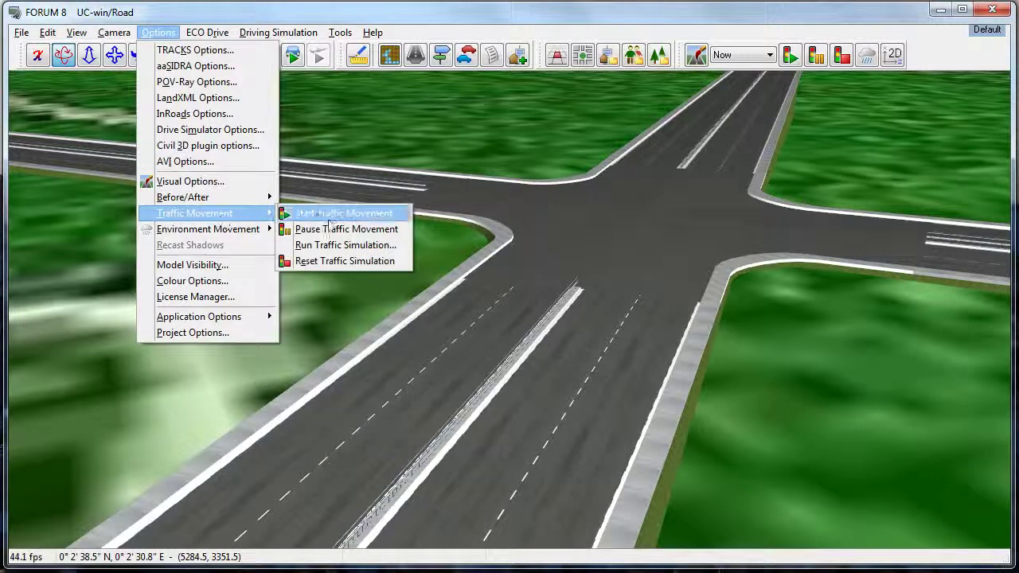
pyautogui.click(343, 246)
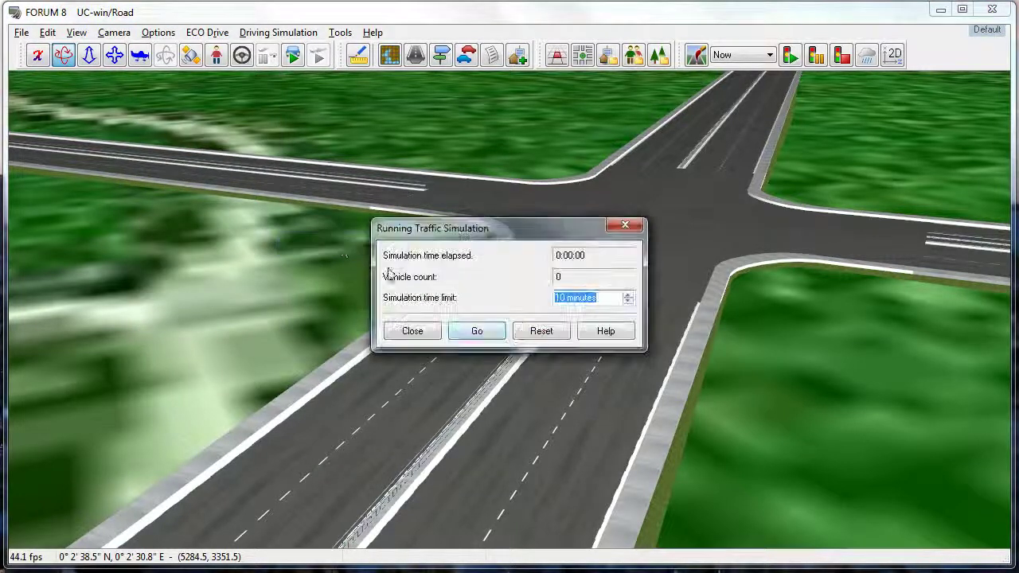
pyautogui.click(477, 331)
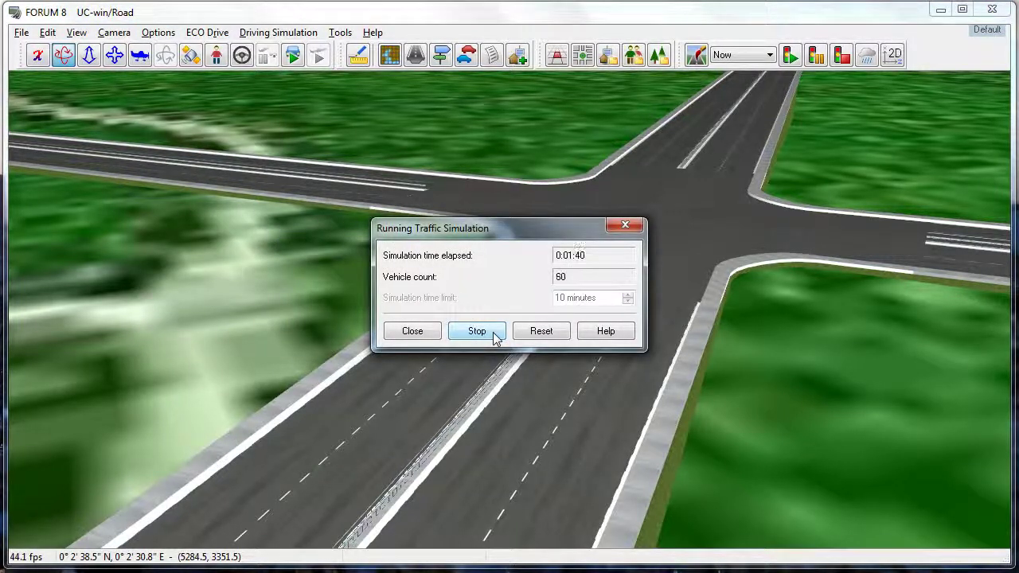
pyautogui.click(413, 331)
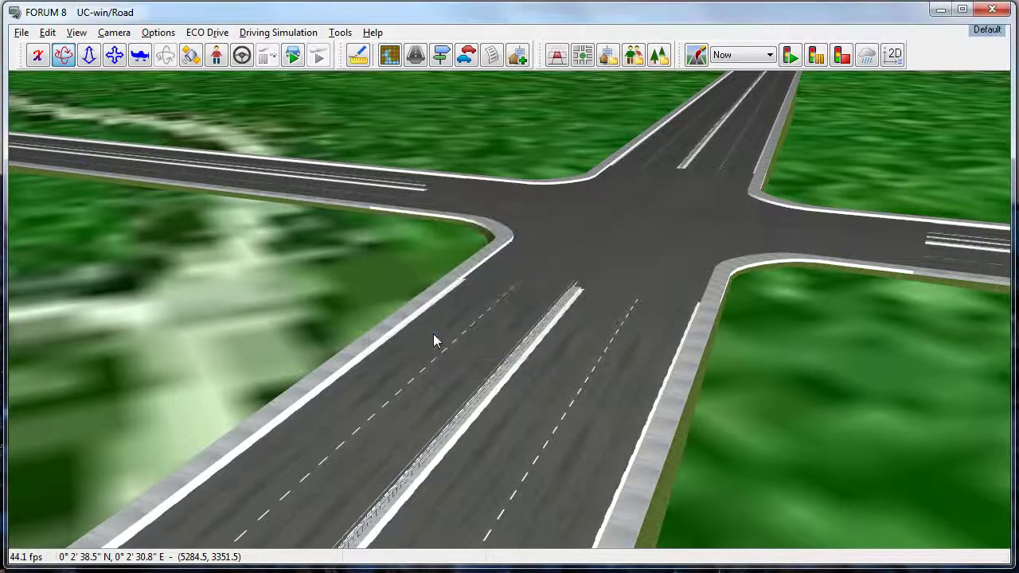
pyautogui.click(792, 58)
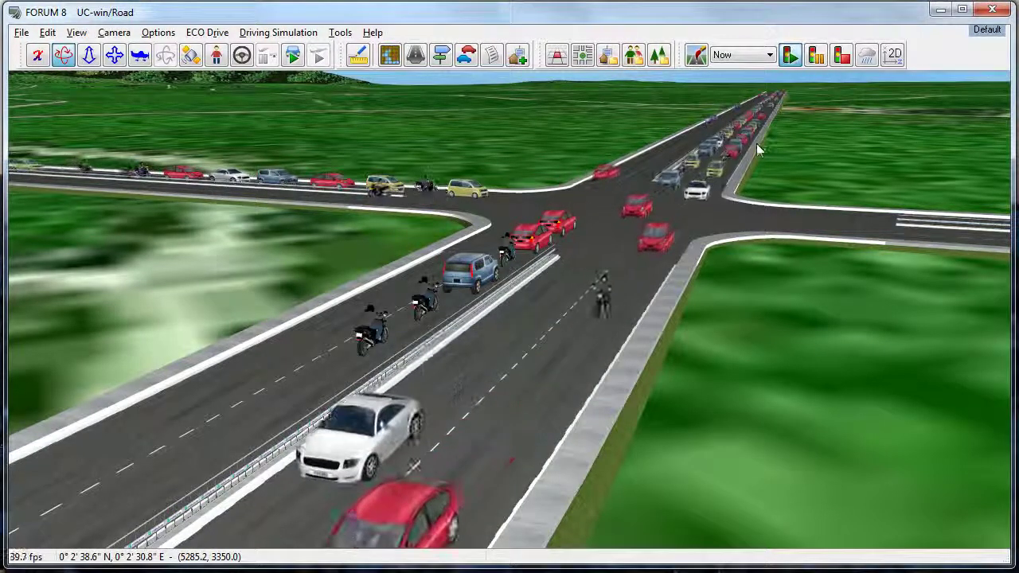
# Shift the camera sideways and forward toward the intersection to watch the traffic.
pyautogui.press('Left')
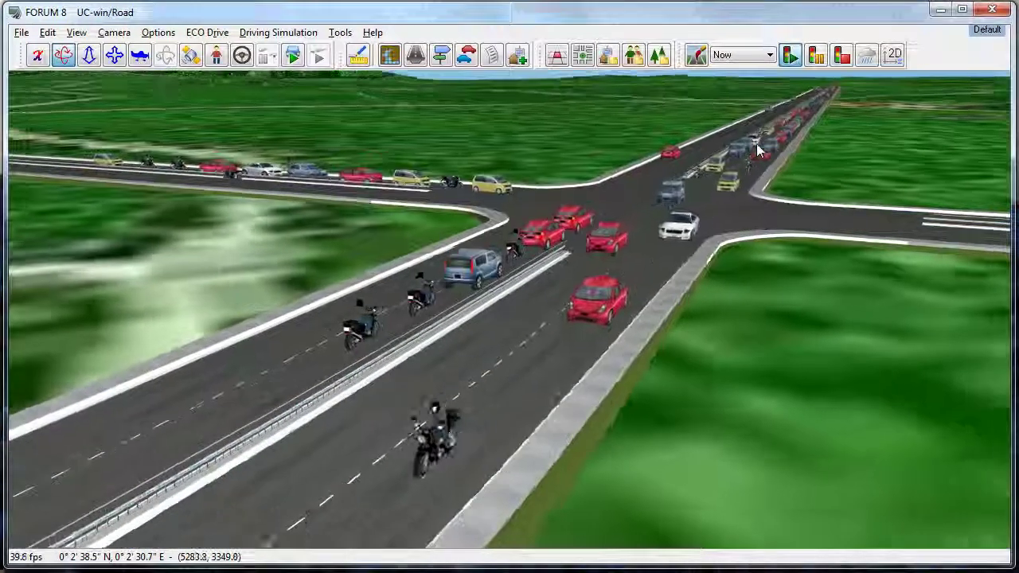
pyautogui.press('Up')
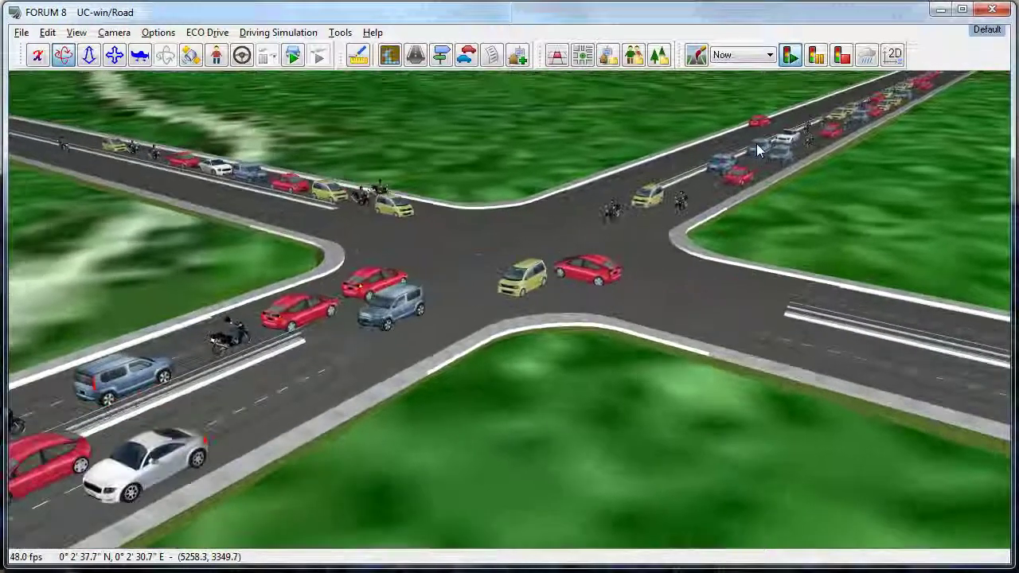